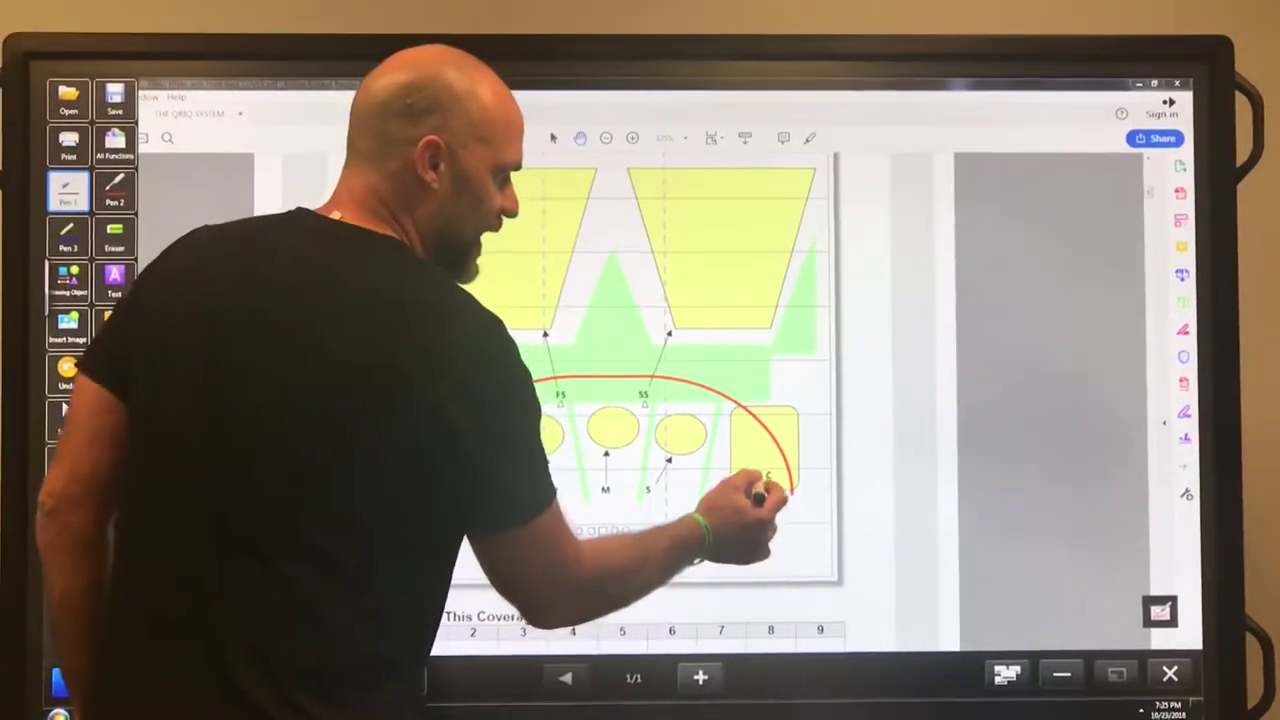
# Draw the right outside receiver's black route with its arrowhead
pyautogui.moveTo(770, 470); pyautogui.dragTo(765, 515)
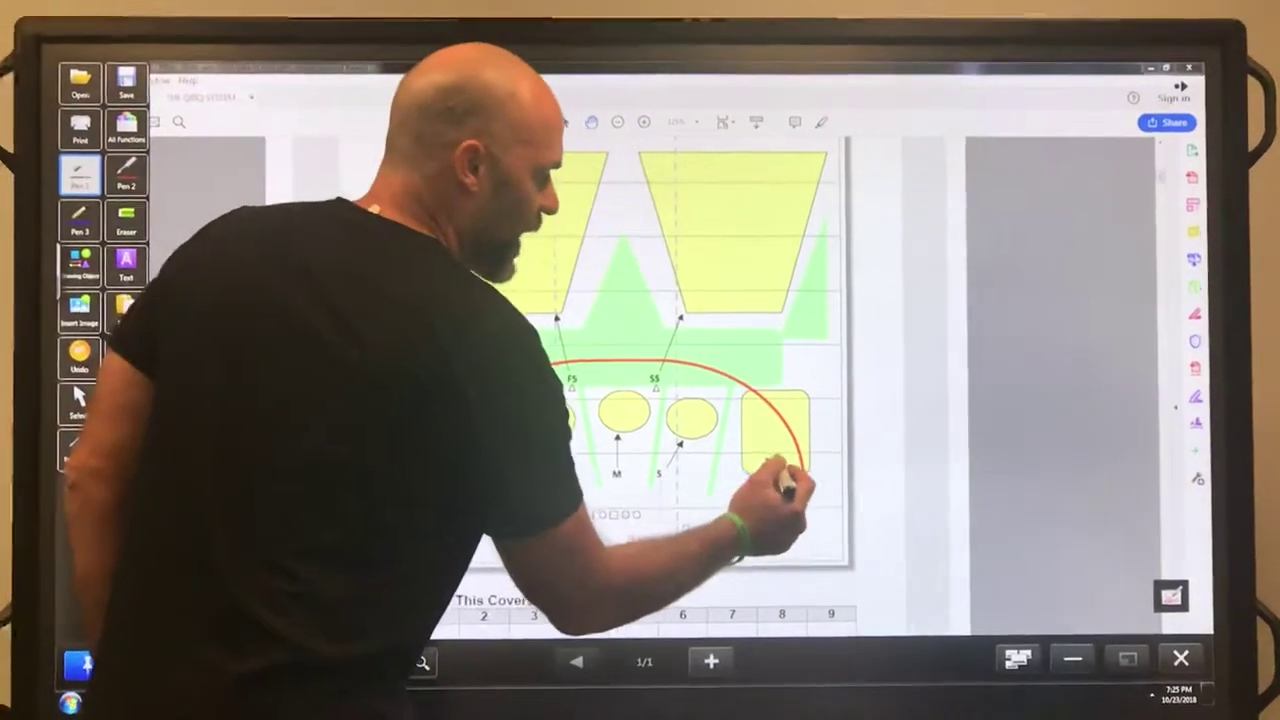
pyautogui.moveTo(765, 470); pyautogui.dragTo(810, 462)
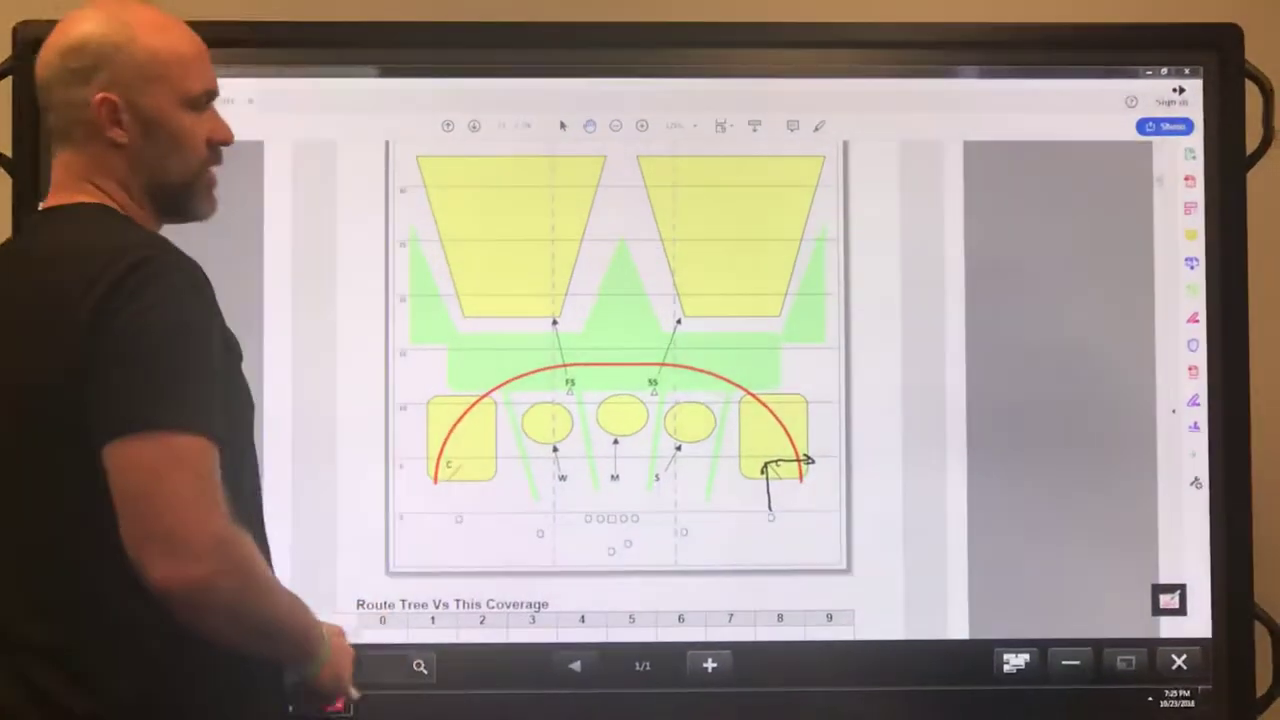
pyautogui.click(75, 180)
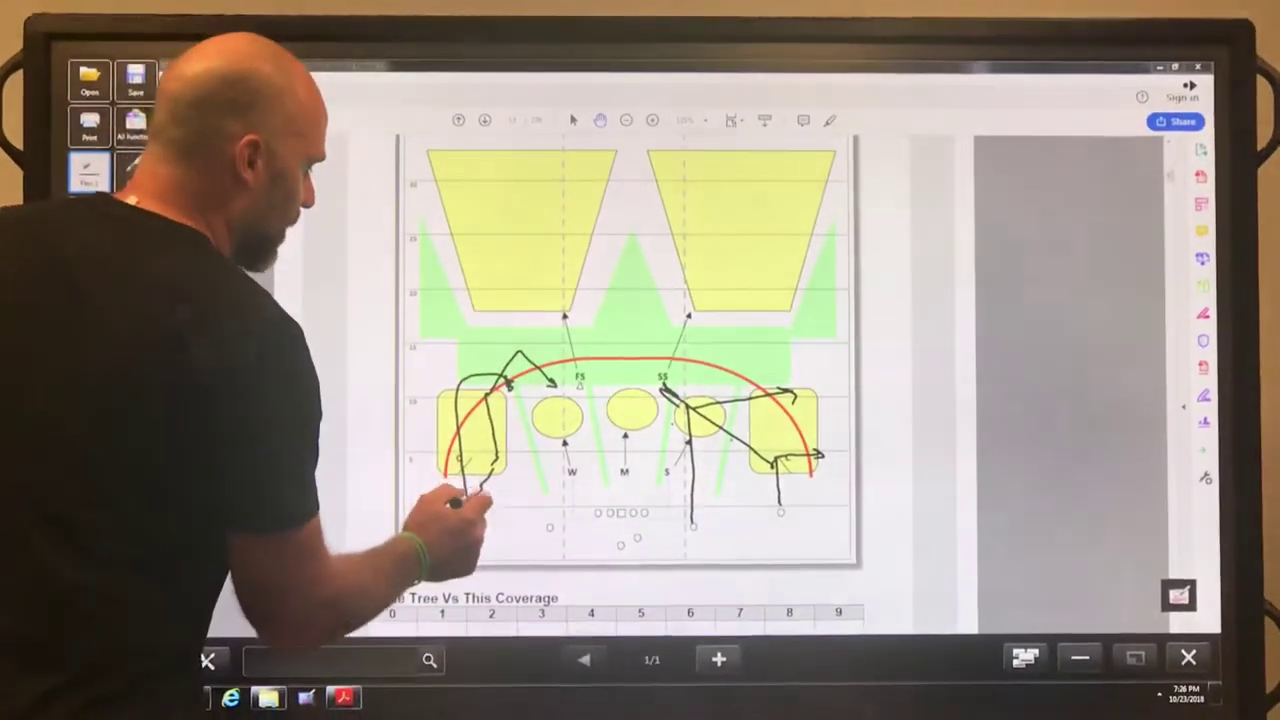
# Draw the left outside receiver's route and a deep right route from near SS, ending in a hook
pyautogui.moveTo(445, 355); pyautogui.dragTo(420, 370)
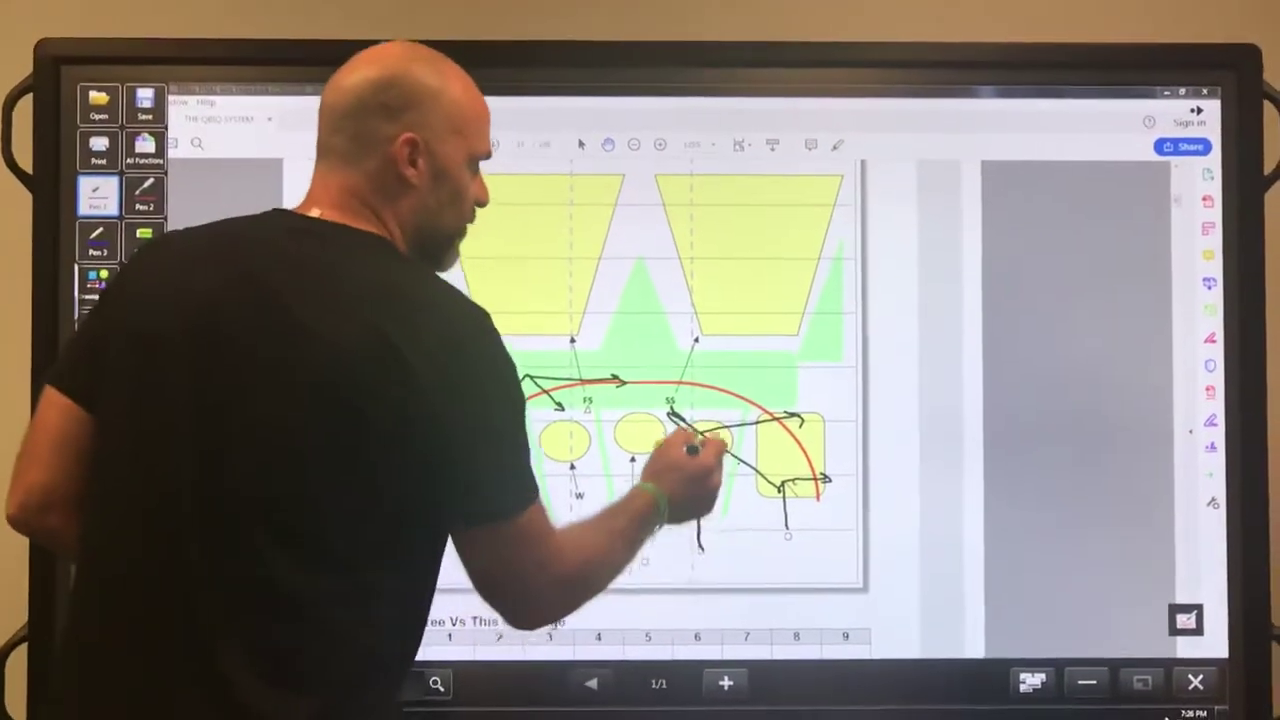
pyautogui.moveTo(700, 440); pyautogui.dragTo(830, 300)
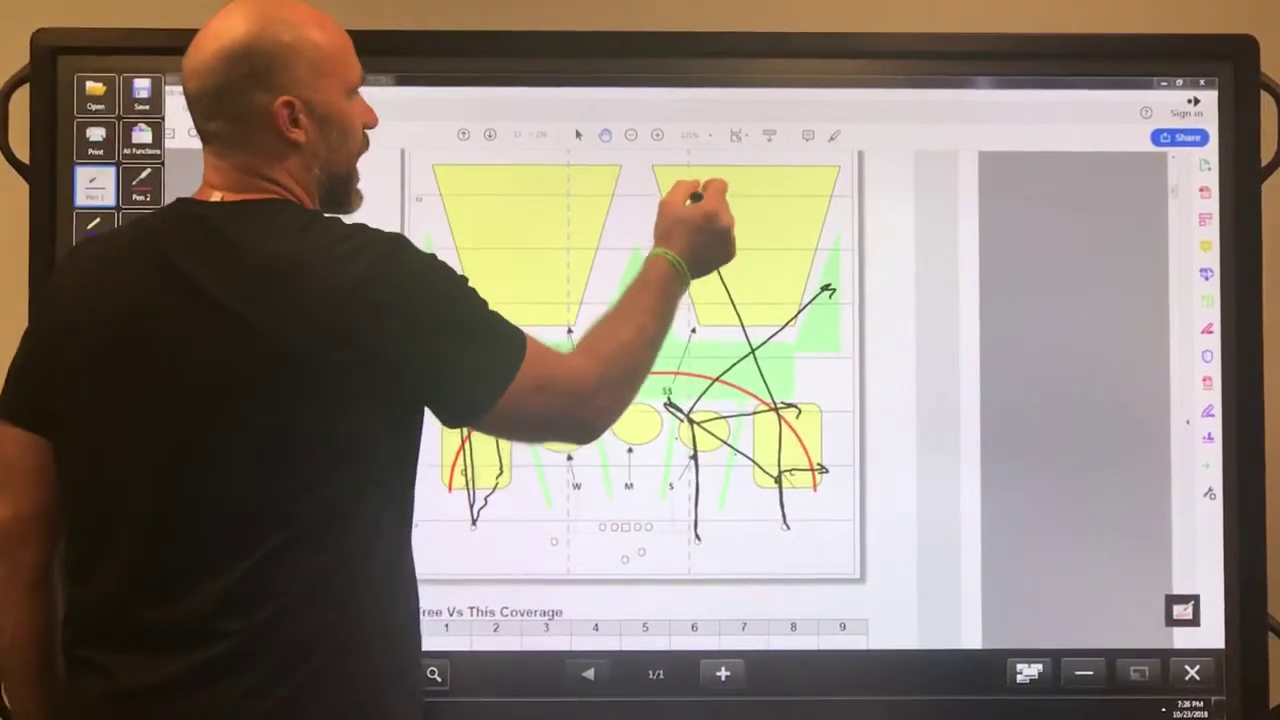
pyautogui.moveTo(700, 200); pyautogui.dragTo(683, 187)
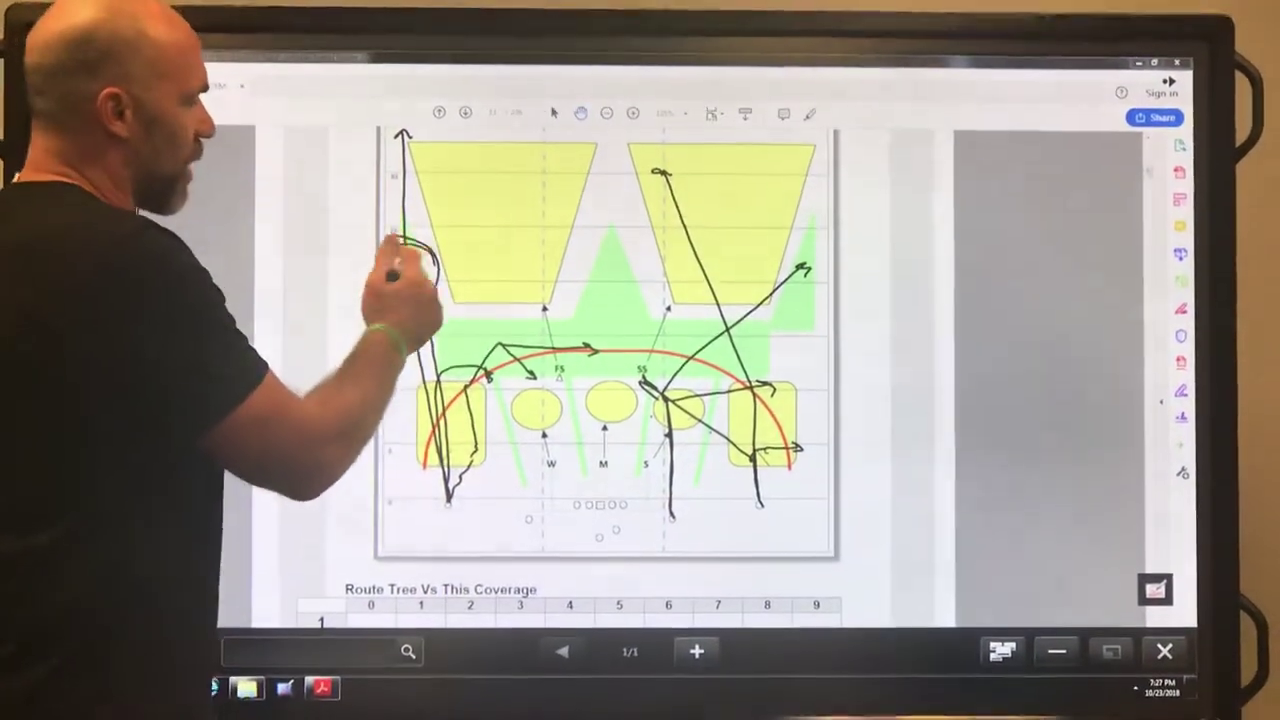
# Circle the open spot on the left deep route with the black pen
pyautogui.moveTo(400, 245); pyautogui.dragTo(405, 250)
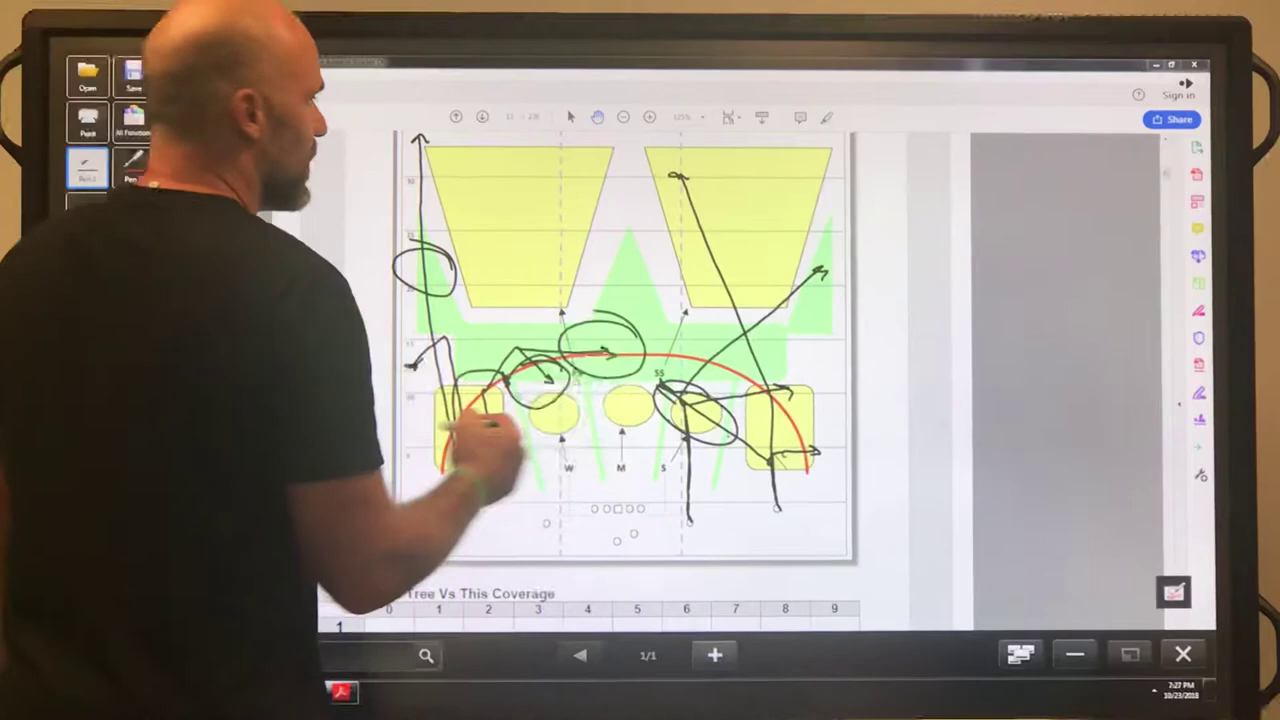
# Circle the arrowhead at the end of the deep right route
pyautogui.moveTo(800, 270); pyautogui.dragTo(840, 300)
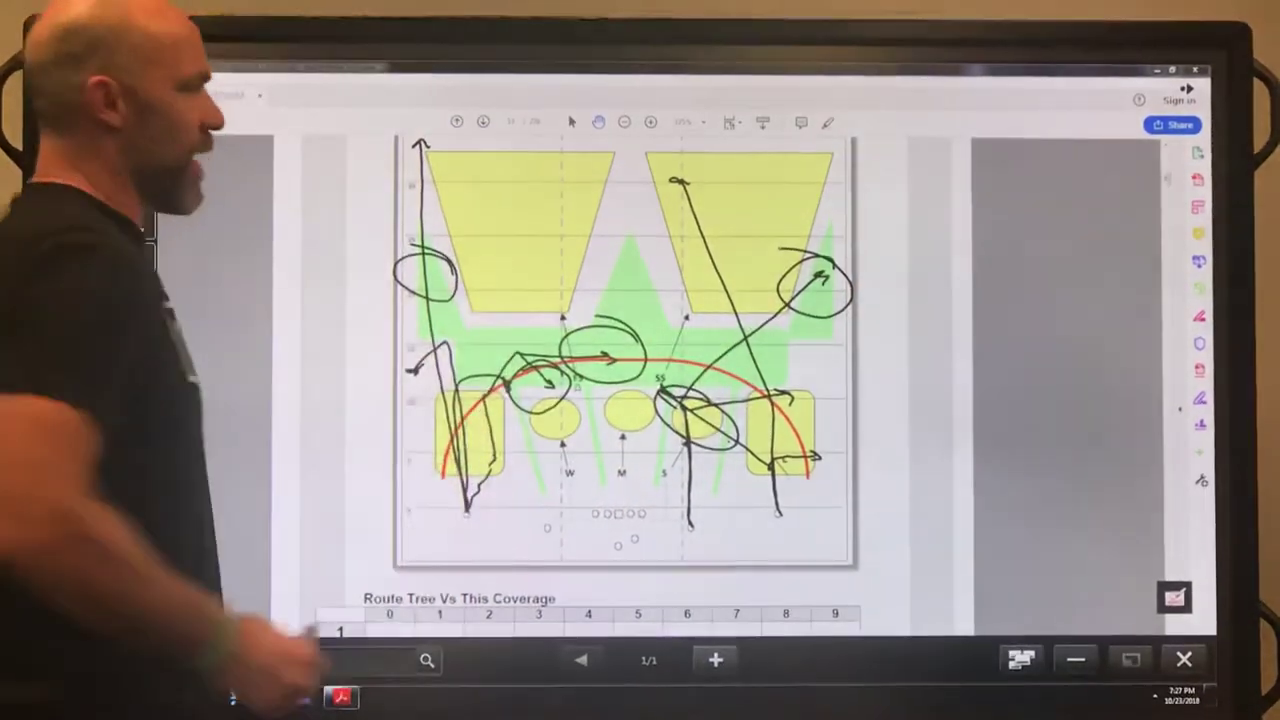